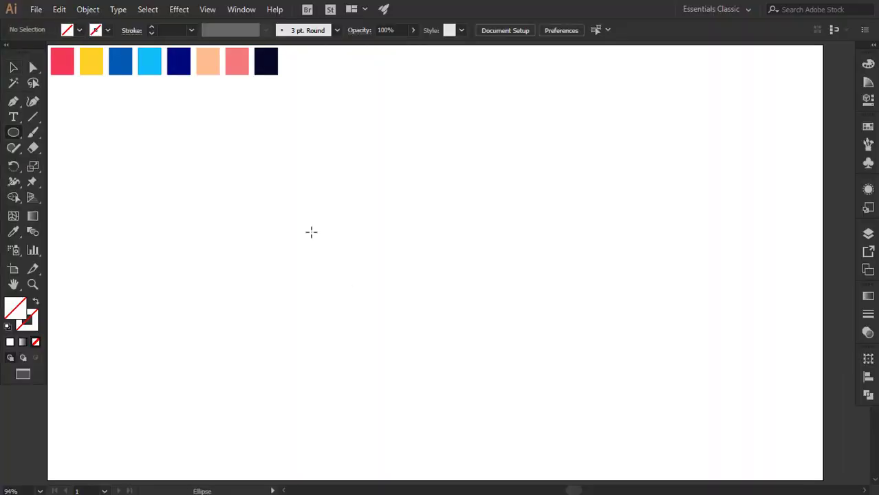
# Step: Draw an exact-size circle and paste a smaller concentric copy in front
pyautogui.click(310, 232)
pyautogui.press('Return')
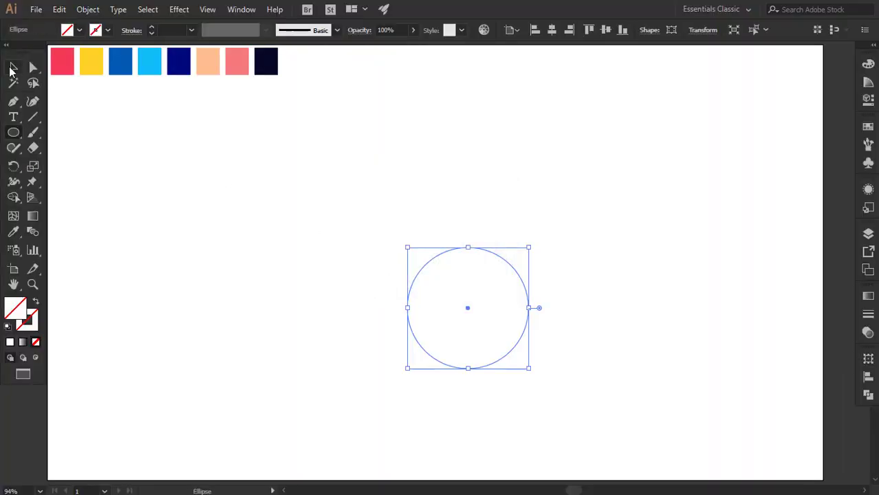
pyautogui.click(495, 253)
pyautogui.click(60, 9)
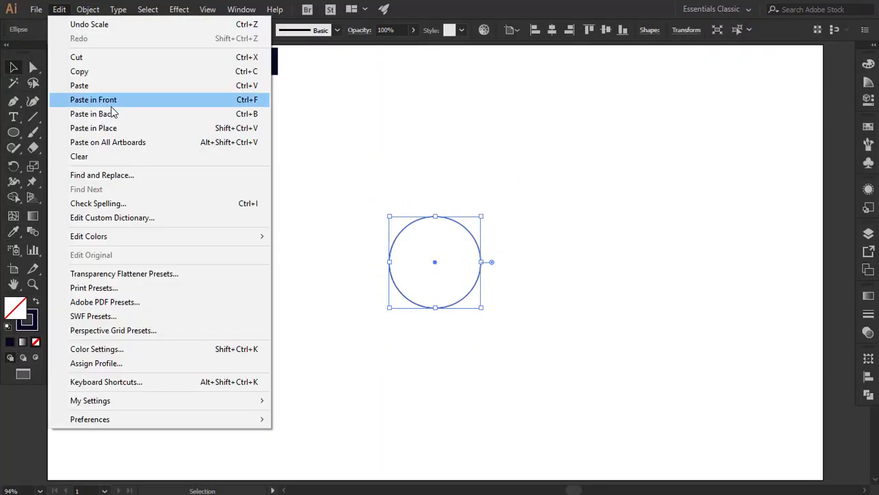
pyautogui.click(93, 100)
pyautogui.moveTo(494, 203)
pyautogui.mouseDown()
pyautogui.moveTo(481, 218)
pyautogui.moveTo(579, 118)
pyautogui.mouseUp()
pyautogui.click(59, 9)
pyautogui.click(90, 71)
# Step: Paste and scale further copies to build six concentric circles, then select them all
pyautogui.hotkey('ctrl', 'f')
pyautogui.hotkey('ctrl', 'c')
pyautogui.hotkey('ctrl', 'f')
pyautogui.hotkey('ctrl', 'c')
pyautogui.hotkey('ctrl', 'f')
pyautogui.click(467, 230)
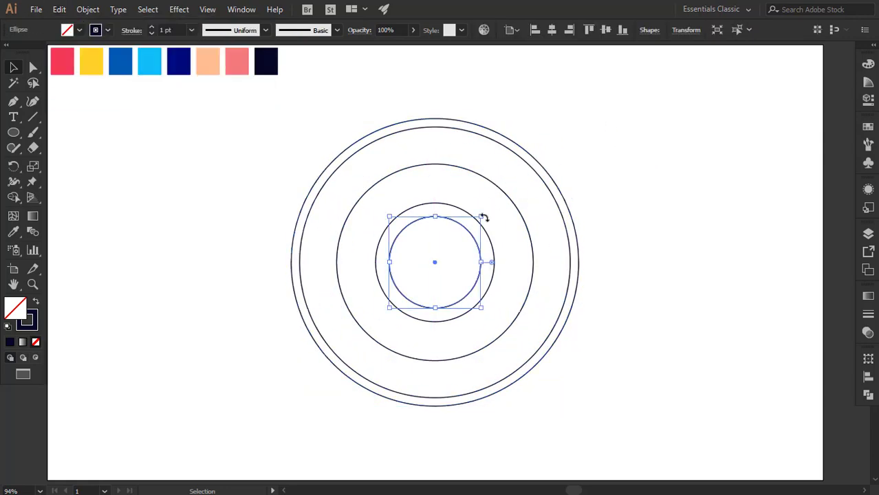
pyautogui.hotkey('ctrl', 'c')
pyautogui.hotkey('ctrl', 'f')
pyautogui.moveTo(485, 221); pyautogui.dragTo(639, 57)
pyautogui.hotkey('ctrl', 'a')
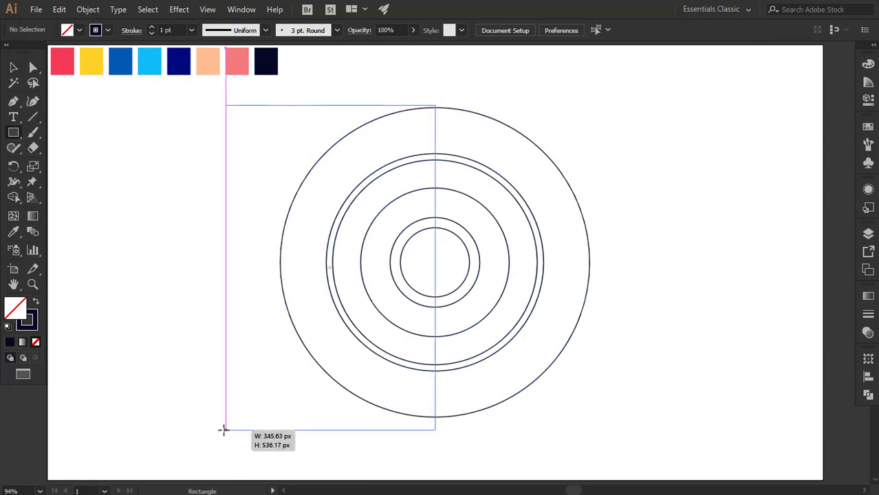
# Step: Cut away half of the concentric circles, leaving quarter arcs
pyautogui.moveTo(224, 429); pyautogui.dragTo(226, 429)
pyautogui.hotkey('ctrl', 'a')
pyautogui.moveTo(456, 315); pyautogui.dragTo(425, 177)
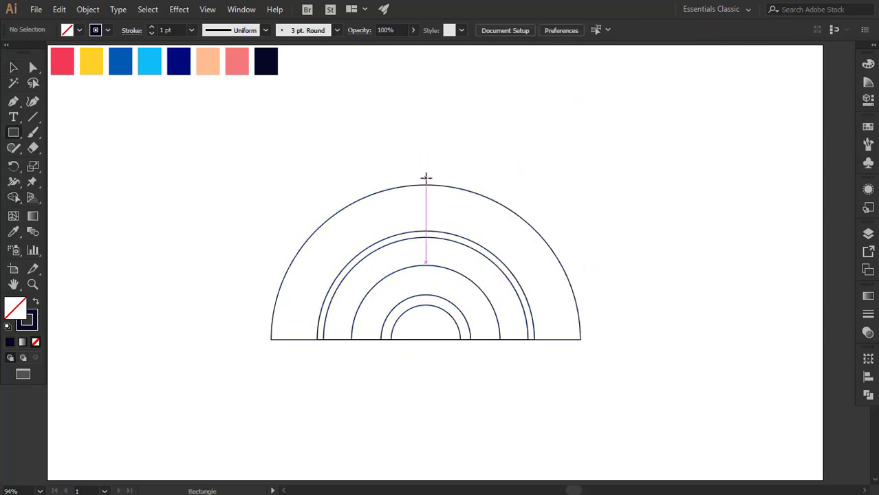
# Step: Reflect the quarter arcs and join both halves into a nested-arc semicircle
pyautogui.rightClick(416, 239)
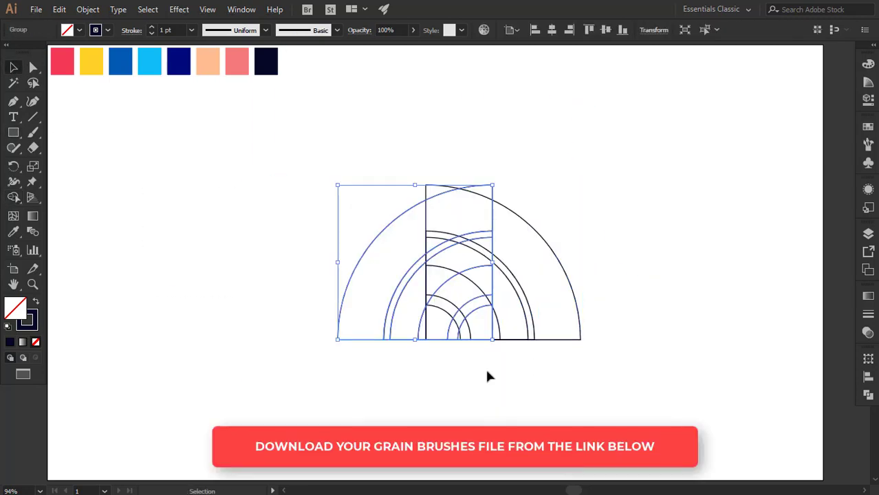
pyautogui.hotkey('ctrl', 'a')
pyautogui.hotkey('ctrl', '=')
pyautogui.click(417, 222)
# Step: Ungroup the semicircle arcs into separate paths and deselect
pyautogui.hotkey('ctrl', 'a')
pyautogui.rightClick(472, 235)
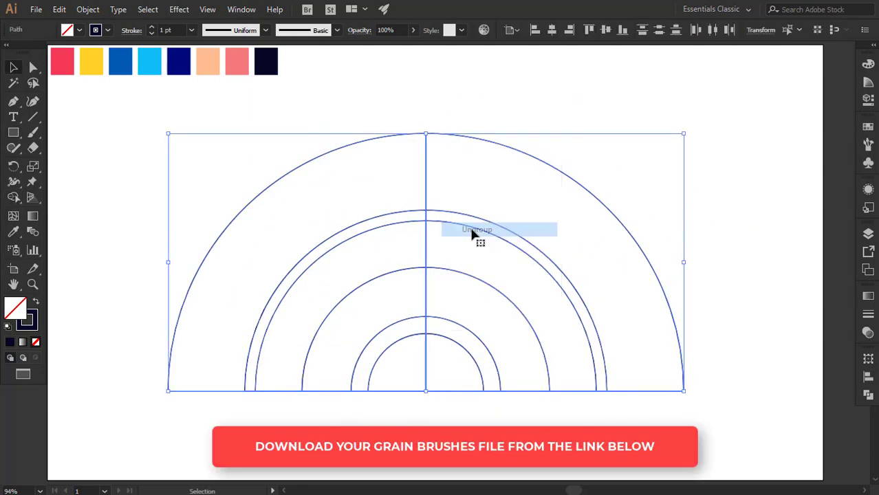
pyautogui.click(476, 230)
pyautogui.hotkey('ctrl', '0')
# Step: Add a centred 1280 × 720 blue rectangle with no stroke, sent to the back
pyautogui.press('m')
pyautogui.click(232, 191)
pyautogui.press('Tab')
pyautogui.write('720')
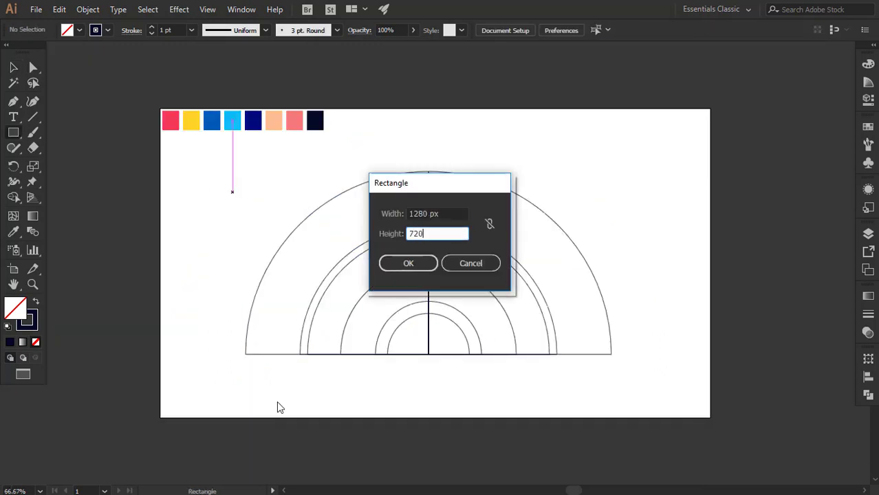
pyautogui.press('Return')
pyautogui.click(554, 29)
pyautogui.click(253, 121)
pyautogui.click(211, 121)
pyautogui.rightClick(216, 170)
pyautogui.hotkey('ctrl', 'shift', '[')
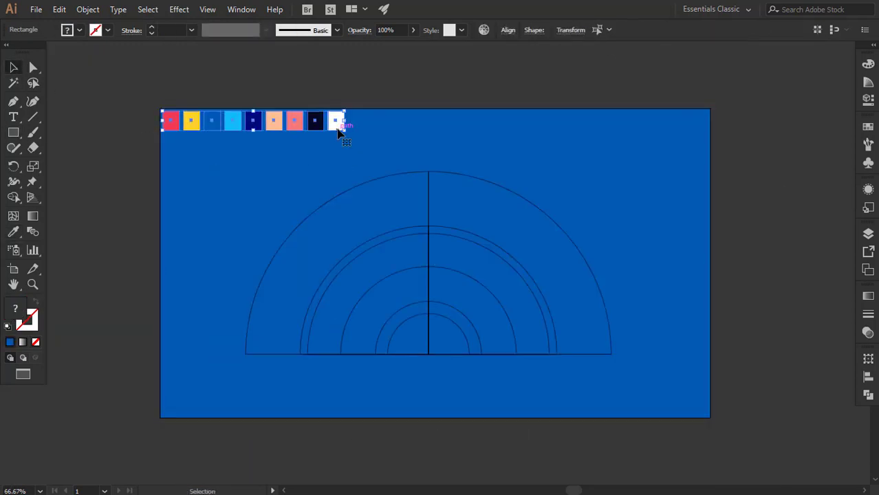
# Step: Lock the swatches and Shape-Build the left arcs into red, white, yellow and cyan bands
pyautogui.moveTo(338, 134); pyautogui.dragTo(338, 106)
pyautogui.click(388, 295)
pyautogui.hotkey('ctrl', '2')
pyautogui.moveTo(234, 158); pyautogui.dragTo(412, 364)
pyautogui.hotkey('shift', 'm')
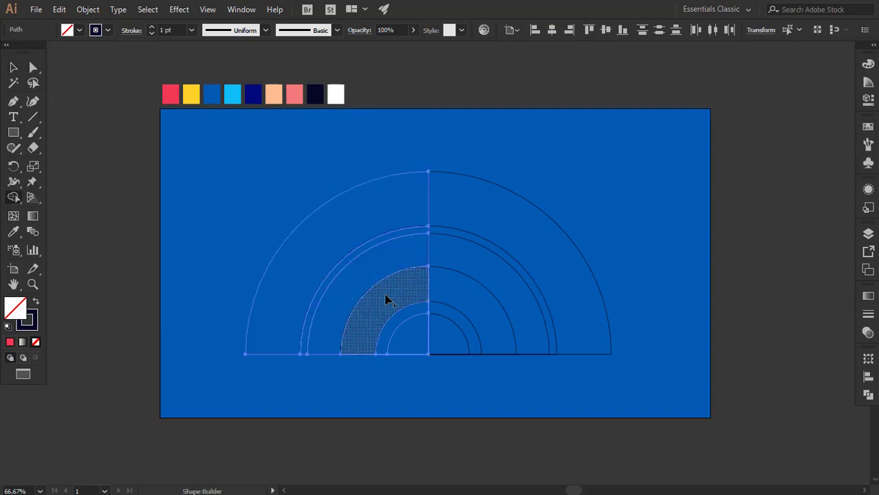
pyautogui.click(380, 187)
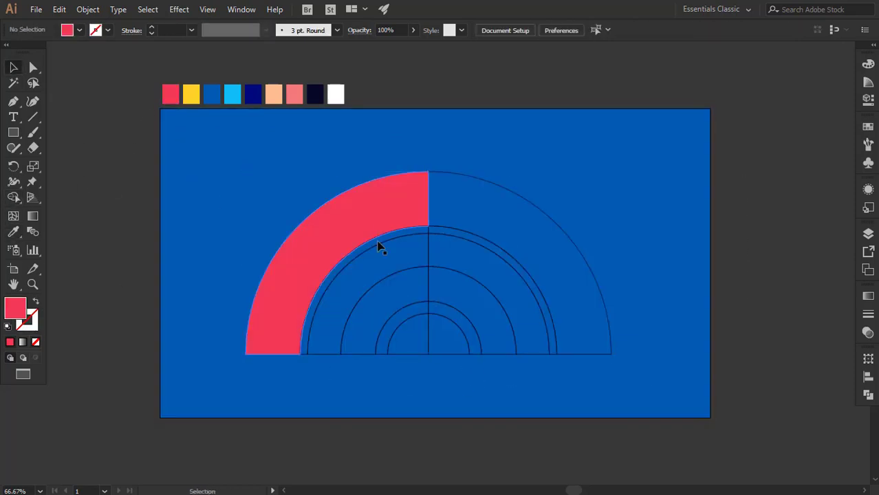
pyautogui.click(304, 289)
pyautogui.click(363, 276)
pyautogui.click(385, 289)
# Step: Eyedropper the inner left band navy and the innermost semicircle cyan
pyautogui.press('i')
pyautogui.click(232, 94)
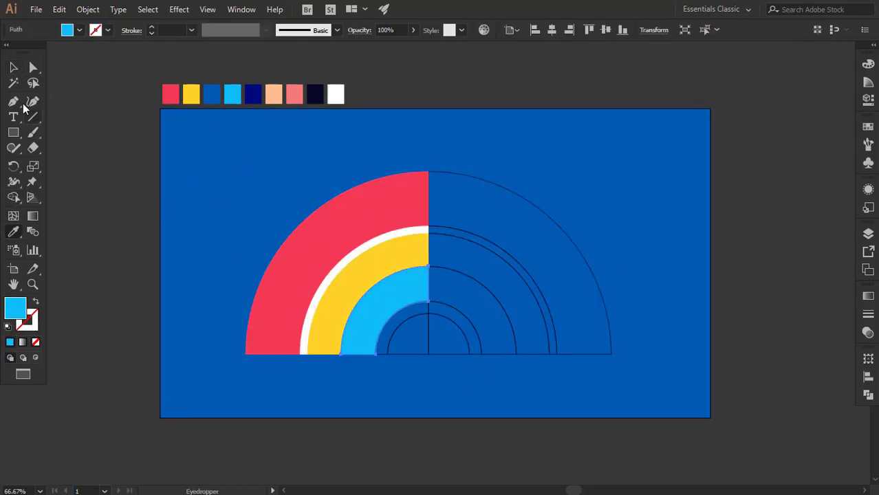
pyautogui.press('v')
pyautogui.click(258, 92)
pyautogui.click(413, 341)
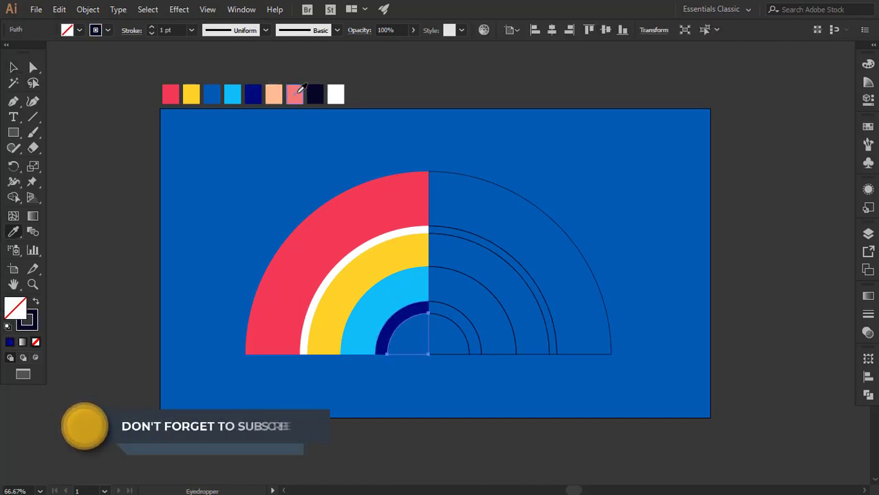
pyautogui.press('i')
pyautogui.click(365, 309)
pyautogui.press('v')
pyautogui.click(666, 348)
# Step: Enlarge the rainbow to span the artboard width
pyautogui.hotkey('ctrl', 'a')
pyautogui.moveTo(612, 353); pyautogui.dragTo(709, 407)
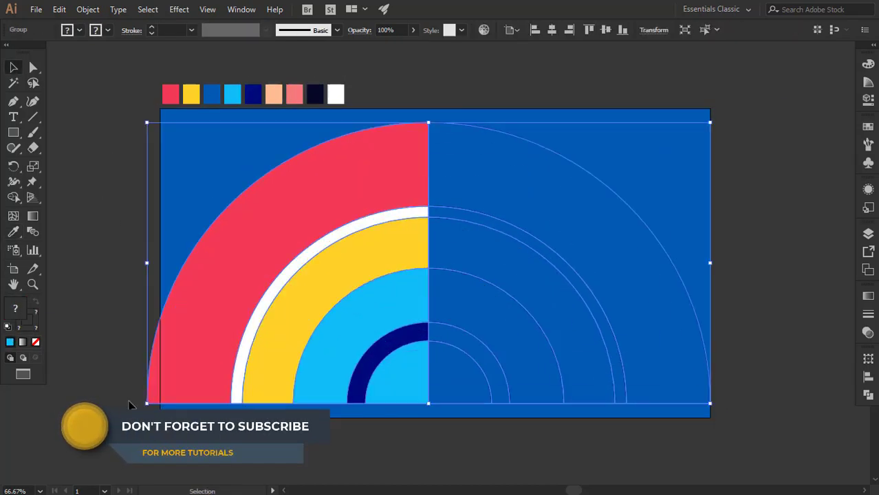
pyautogui.click(540, 30)
pyautogui.hotkey('ctrl', 'shift', 'a')
# Step: Add a full-width navy bar along the artboard bottom
pyautogui.press('m')
pyautogui.click(271, 261)
pyautogui.press('Return')
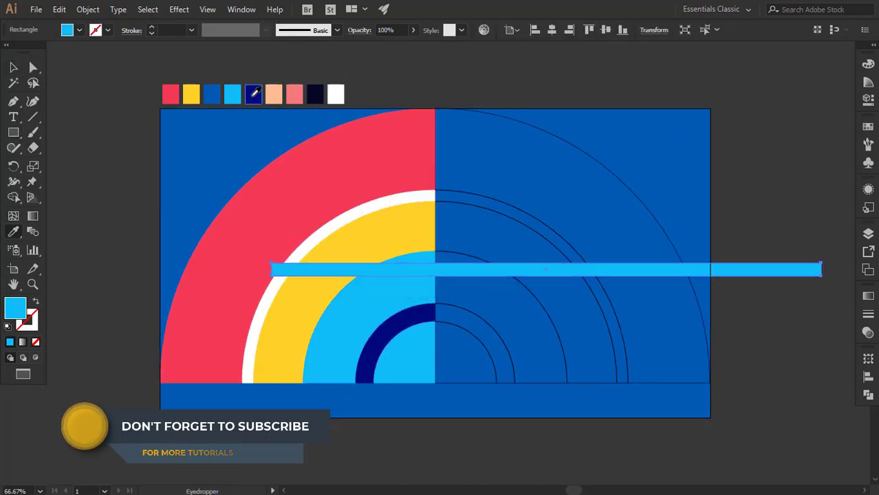
pyautogui.press('v')
pyautogui.click(253, 94)
pyautogui.moveTo(614, 275); pyautogui.dragTo(614, 422)
pyautogui.hotkey('ctrl', 'shift', 'a')
# Step: Make the innermost left semicircle yellow and colour the outer right arcs red, white and yellow
pyautogui.click(405, 357)
pyautogui.click(190, 95)
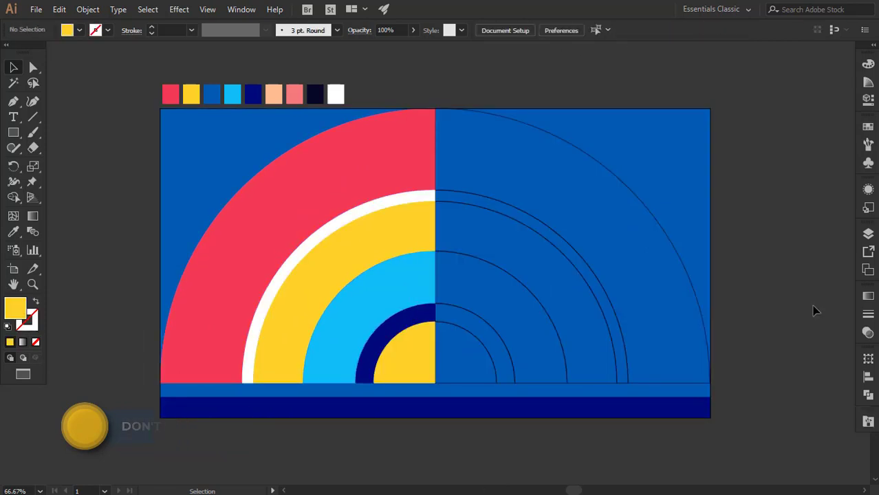
pyautogui.click(619, 172)
pyautogui.click(171, 94)
pyautogui.click(479, 199)
pyautogui.click(13, 232)
pyautogui.click(289, 262)
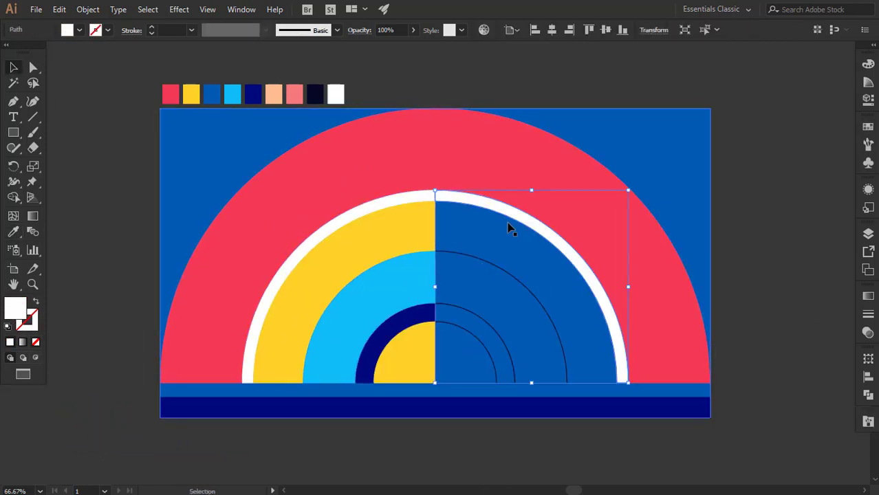
# Step: Colour the remaining right arcs cyan, navy and yellow to match the left half
pyautogui.keyDown('ctrl'); pyautogui.click(510, 226); pyautogui.keyUp('ctrl')
pyautogui.click(310, 289)
pyautogui.keyDown('ctrl'); pyautogui.click(474, 289); pyautogui.keyUp('ctrl')
pyautogui.keyDown('ctrl'); pyautogui.click(506, 344); pyautogui.keyUp('ctrl')
pyautogui.click(364, 343)
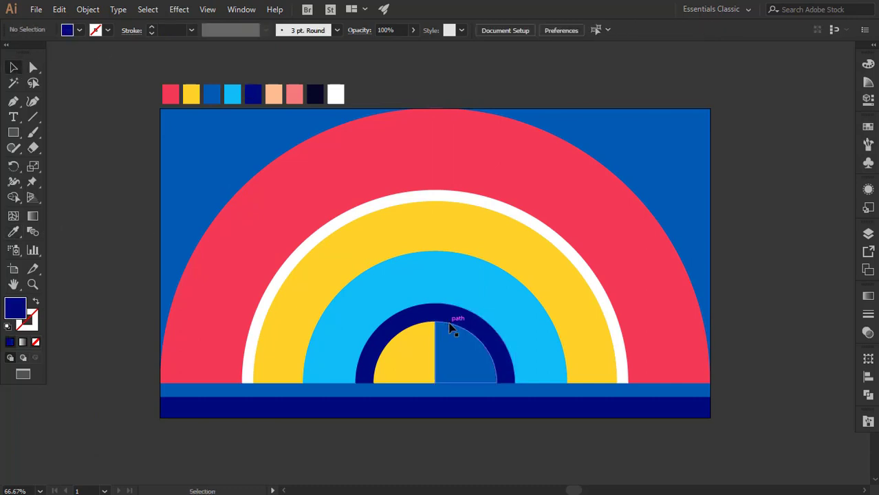
pyautogui.keyDown('ctrl'); pyautogui.click(449, 325); pyautogui.keyUp('ctrl')
pyautogui.click(405, 358)
pyautogui.hotkey('ctrl', 'shift', 'a')
# Step: Draw a peach rectangle at the bottom-left with its top-right corner rounded to a quarter circle
pyautogui.press('v')
pyautogui.moveTo(188, 421); pyautogui.dragTo(187, 418)
pyautogui.click(274, 94)
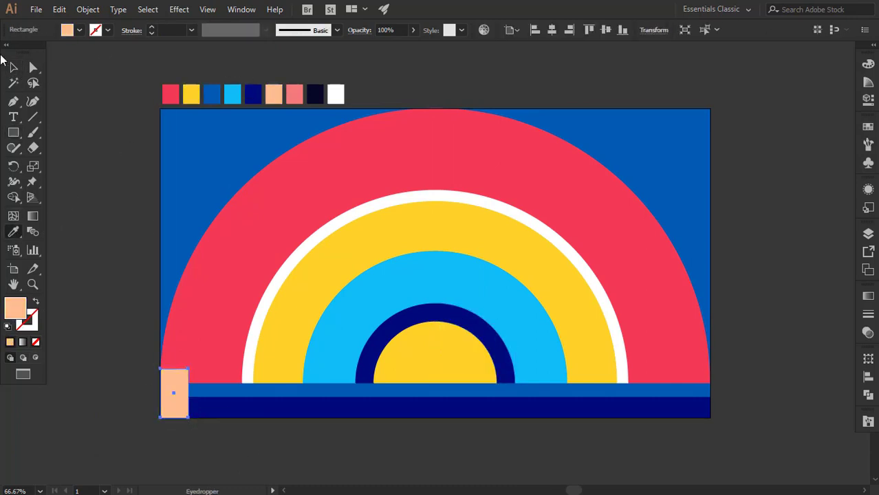
pyautogui.press('a')
pyautogui.press('v')
pyautogui.moveTo(181, 377)
pyautogui.mouseDown()
pyautogui.moveTo(165, 385)
pyautogui.moveTo(550, 398)
pyautogui.mouseUp()
# Step: Group the bottom-left corner shapes and reflect a copy to the bottom-right corner
pyautogui.click(187, 408)
pyautogui.rightClick(191, 409)
pyautogui.click(210, 226)
pyautogui.rightClick(529, 412)
pyautogui.click(615, 35)
pyautogui.hotkey('ctrl', 'shift', 'a')
# Step: Draw a peach arch rectangle centred horizontally and aligned to the artboard bottom
pyautogui.press('m')
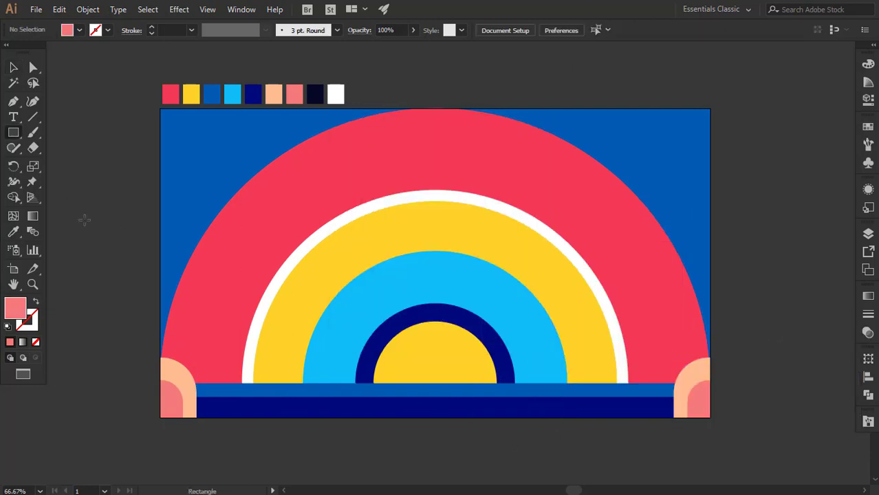
pyautogui.moveTo(74, 186); pyautogui.dragTo(153, 270)
pyautogui.press('v')
pyautogui.click(551, 30)
pyautogui.click(622, 30)
# Step: Round the face into a taller arch, send the dark hair behind it, and round its corner
pyautogui.moveTo(403, 337); pyautogui.dragTo(381, 439)
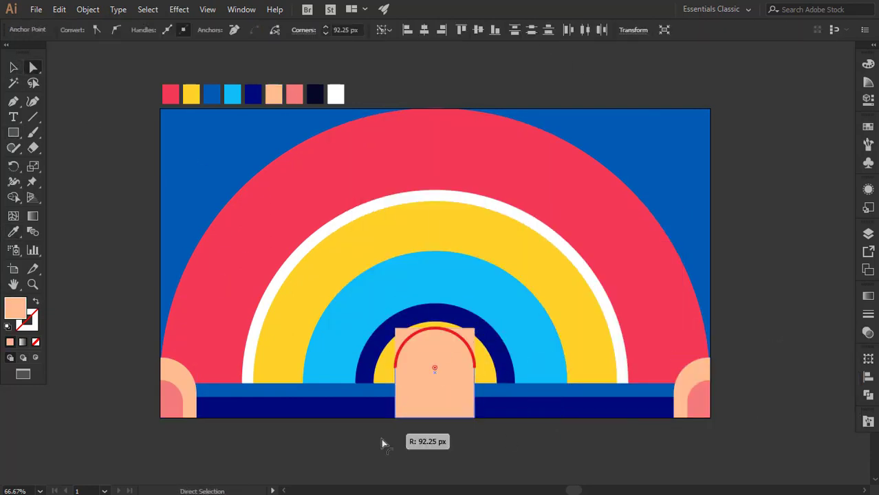
pyautogui.moveTo(474, 328)
pyautogui.mouseDown()
pyautogui.moveTo(490, 309)
pyautogui.moveTo(482, 281)
pyautogui.mouseUp()
pyautogui.rightClick(440, 358)
pyautogui.click(605, 357)
pyautogui.click(315, 94)
pyautogui.press('a')
pyautogui.moveTo(398, 289); pyautogui.dragTo(416, 303)
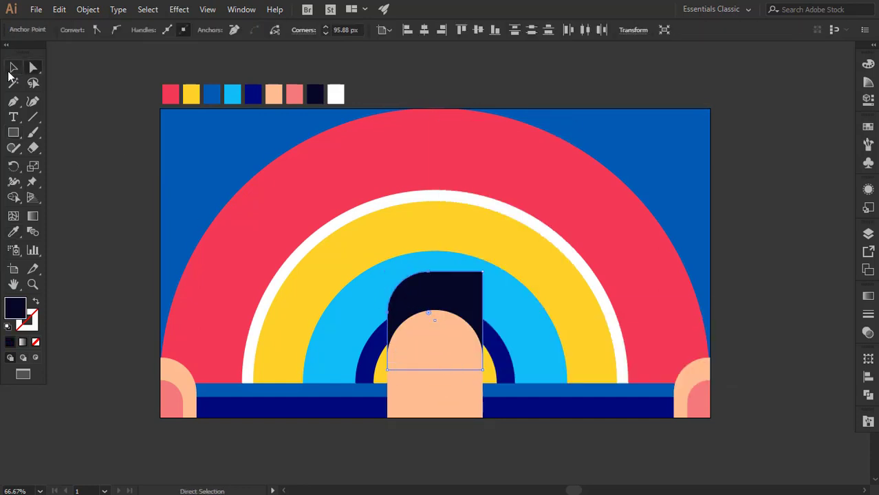
pyautogui.click(13, 67)
pyautogui.hotkey('ctrl', 'shift', 'a')
# Step: Draw a navy rectangle for the mouth and adjust its points
pyautogui.moveTo(435, 408); pyautogui.dragTo(452, 417)
pyautogui.press('v')
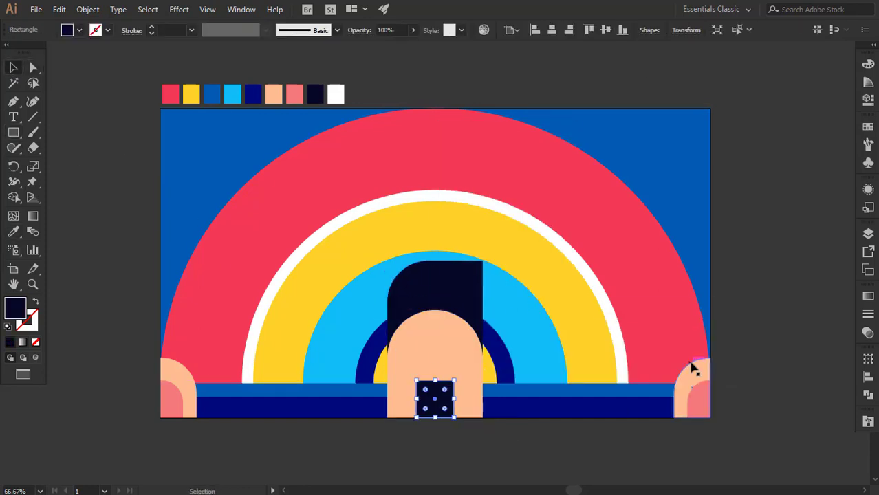
pyautogui.press('a')
pyautogui.hotkey('ctrl', 'shift', 'a')
# Step: Draw two round dark eyes with the Ellipse tool and group them
pyautogui.press('l')
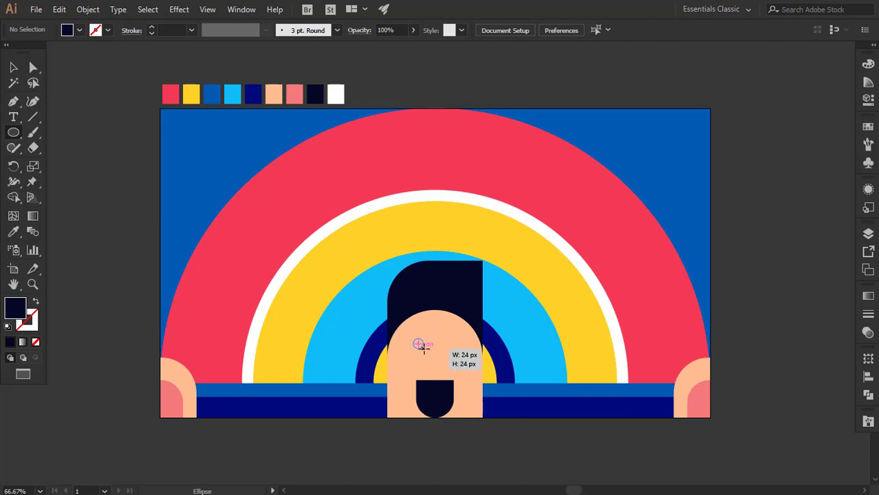
pyautogui.moveTo(419, 347); pyautogui.dragTo(455, 348)
pyautogui.rightClick(419, 347)
pyautogui.click(461, 171)
pyautogui.click(470, 444)
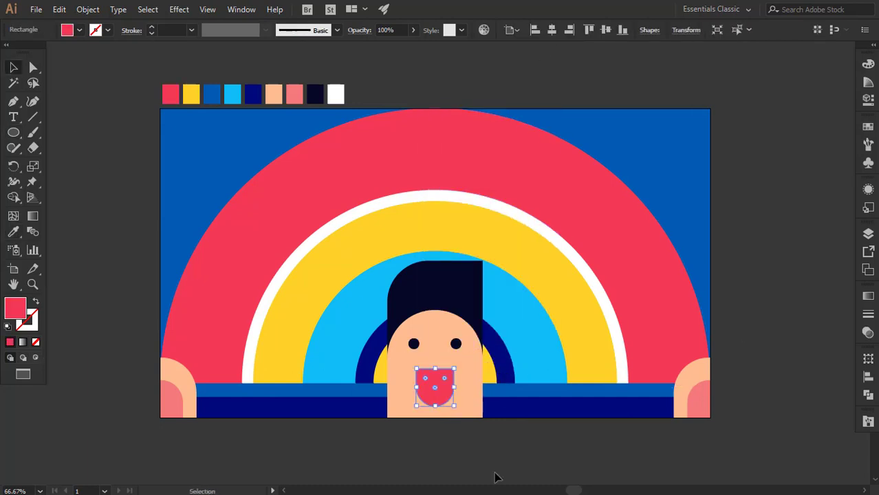
# Step: Colour the mouth dark red and add a grey strip across its top for teeth
pyautogui.hotkey('ctrl', '+')
pyautogui.doubleClick(15, 307)
pyautogui.click(326, 339)
pyautogui.click(479, 247)
pyautogui.click(70, 132)
pyautogui.moveTo(372, 278); pyautogui.dragTo(494, 311)
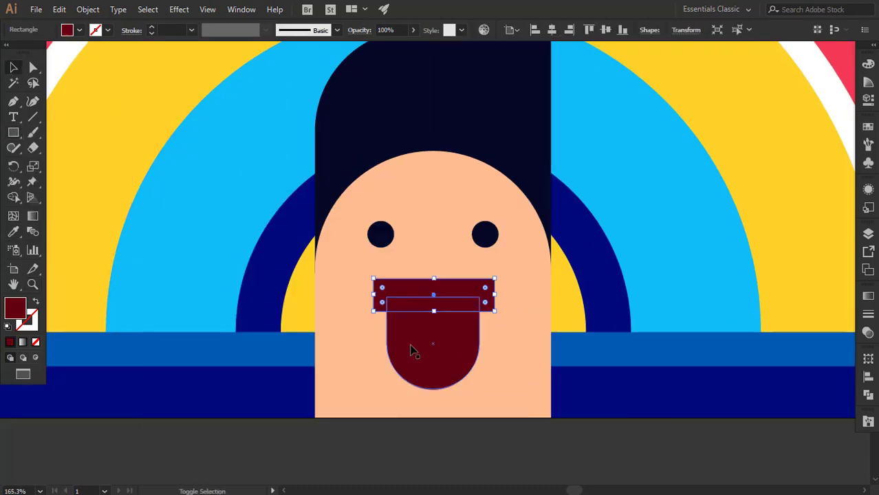
pyautogui.doubleClick(15, 307)
pyautogui.click(463, 245)
# Step: Form a red tongue with Shape Builder and clip teeth and tongue inside the mouth
pyautogui.moveTo(380, 301); pyautogui.dragTo(513, 427)
pyautogui.press('v')
pyautogui.keyDown('shift'); pyautogui.click(441, 365); pyautogui.keyUp('shift')
pyautogui.rightClick(461, 309)
pyautogui.press('Escape')
pyautogui.hotkey('shift', 'm')
pyautogui.click(851, 57)
pyautogui.doubleClick(15, 307)
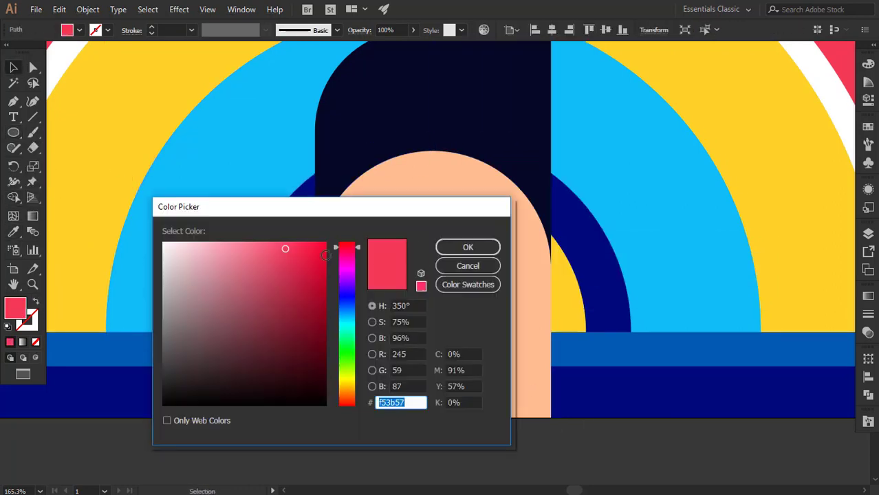
pyautogui.click(466, 247)
pyautogui.keyDown('shift'); pyautogui.click(507, 339); pyautogui.keyUp('shift')
pyautogui.keyDown('shift'); pyautogui.click(583, 323); pyautogui.keyUp('shift')
pyautogui.hotkey('ctrl', '7')
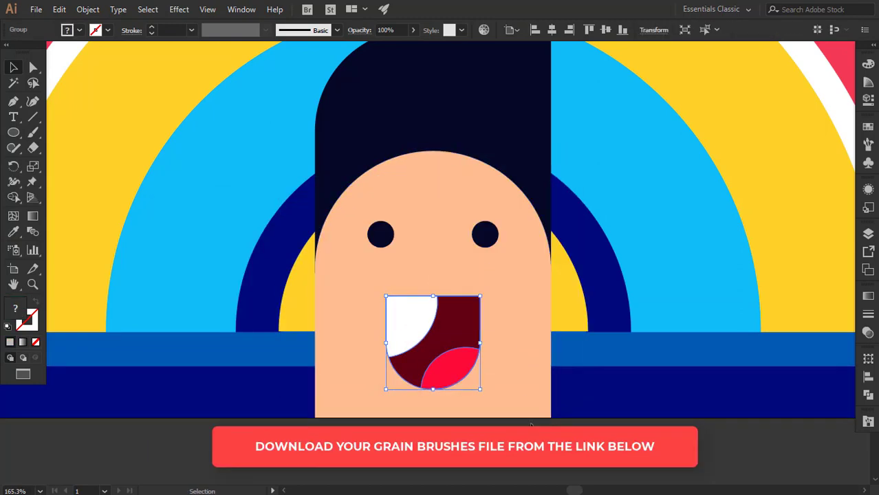
# Step: Draw a square below the artboard for a headphone cup
pyautogui.scroll(5, 440, 234)
pyautogui.hotkey('ctrl', '-')
pyautogui.press('m')
pyautogui.moveTo(273, 352); pyautogui.dragTo(321, 399)
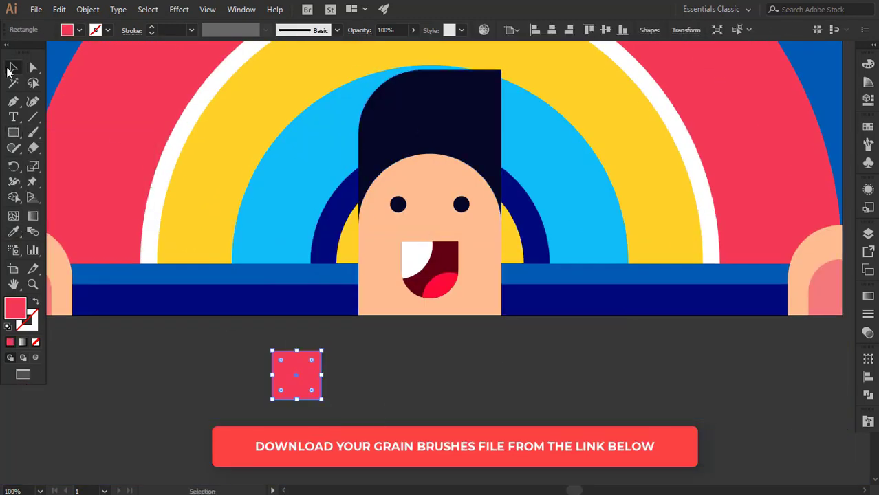
# Step: Round the square's corners and add an aligned side bar to form a headphone cup
pyautogui.press('a')
pyautogui.moveTo(281, 360); pyautogui.dragTo(296, 375)
pyautogui.moveTo(337, 395); pyautogui.dragTo(322, 404)
pyautogui.press('v')
pyautogui.click(507, 30)
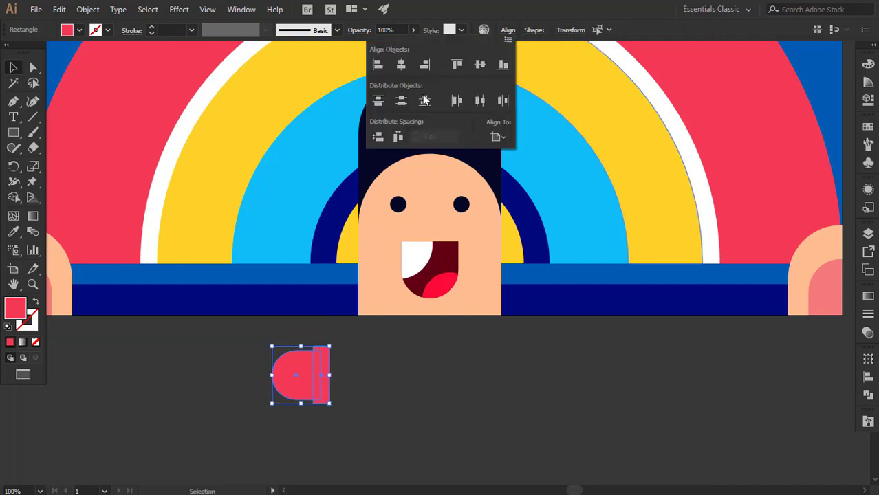
pyautogui.click(391, 396)
pyautogui.click(609, 30)
pyautogui.moveTo(296, 374)
pyautogui.mouseDown()
pyautogui.moveTo(290, 170)
pyautogui.moveTo(287, 379)
pyautogui.moveTo(314, 389)
pyautogui.moveTo(462, 396)
pyautogui.moveTo(454, 399)
pyautogui.moveTo(512, 254)
pyautogui.mouseUp()
# Step: Reflect a copy of the cup, place both beside the face, and position the white band over the head
pyautogui.click(579, 409)
pyautogui.press('v')
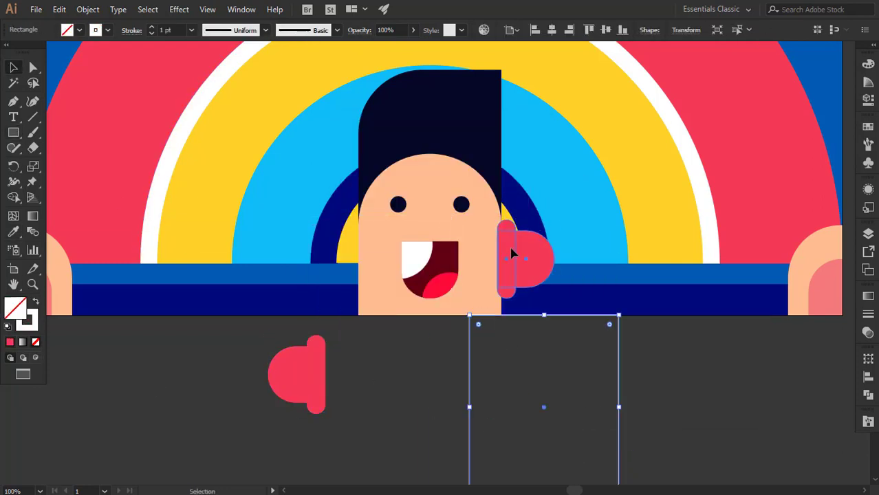
pyautogui.moveTo(297, 375); pyautogui.dragTo(329, 255)
pyautogui.hotkey('ctrl', '0')
pyautogui.click(478, 410)
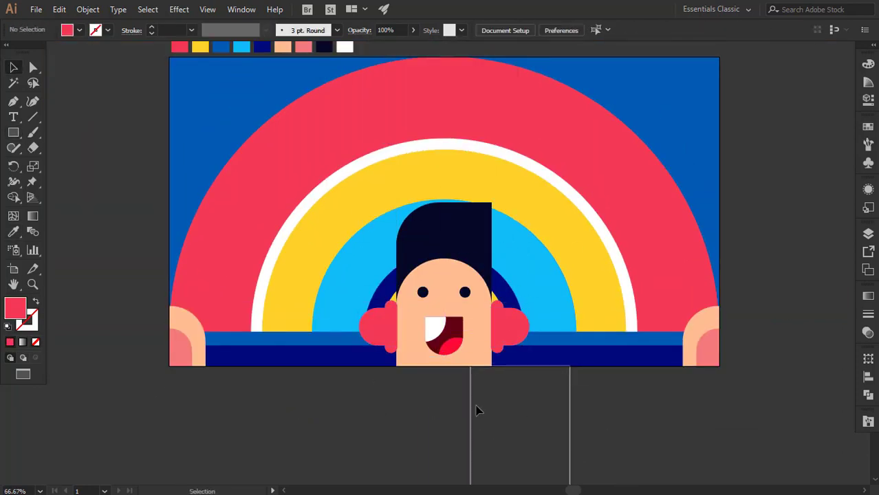
pyautogui.moveTo(479, 411); pyautogui.dragTo(447, 336)
pyautogui.press('a')
pyautogui.press('v')
pyautogui.moveTo(515, 340); pyautogui.dragTo(505, 293)
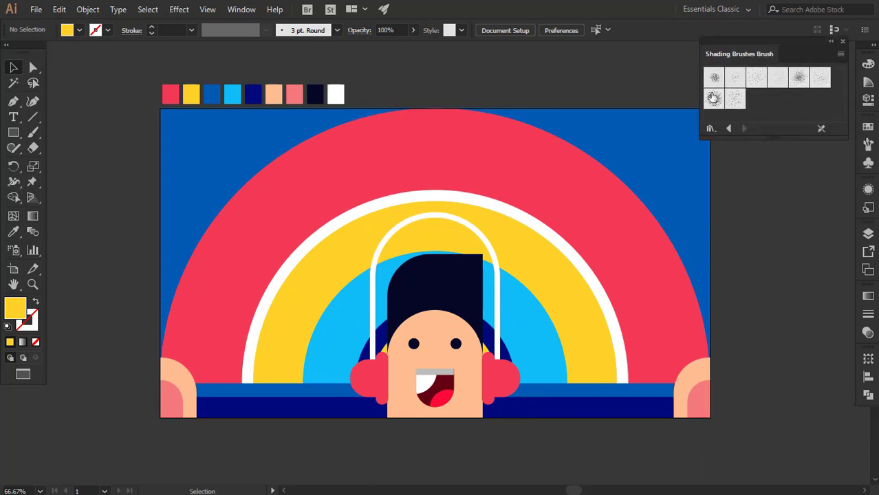
# Step: Choose the grainy scatter brush and set a new stroke colour
pyautogui.hotkey('ctrl', 'a')
pyautogui.click(713, 98)
pyautogui.press('b')
pyautogui.doubleClick(26, 320)
# Step: Paint light blue and dark navy grain speckles across the blue background
pyautogui.click(478, 247)
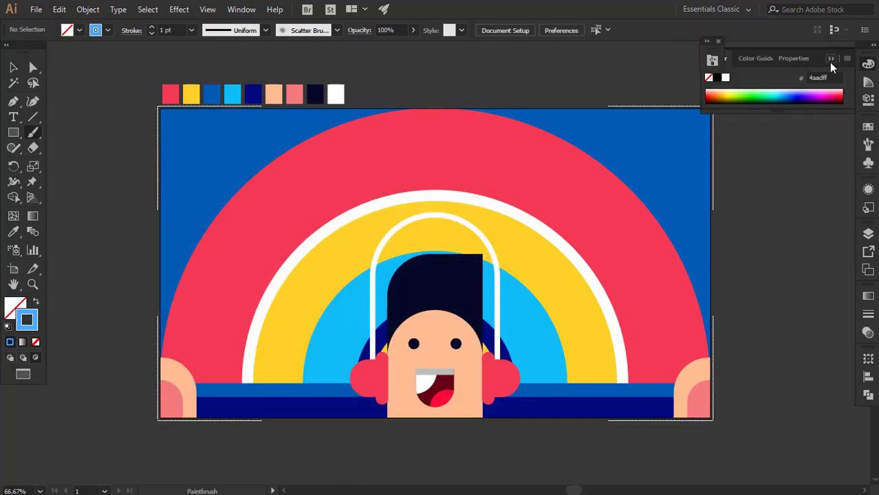
pyautogui.click(830, 59)
pyautogui.moveTo(143, 200); pyautogui.dragTo(755, 167)
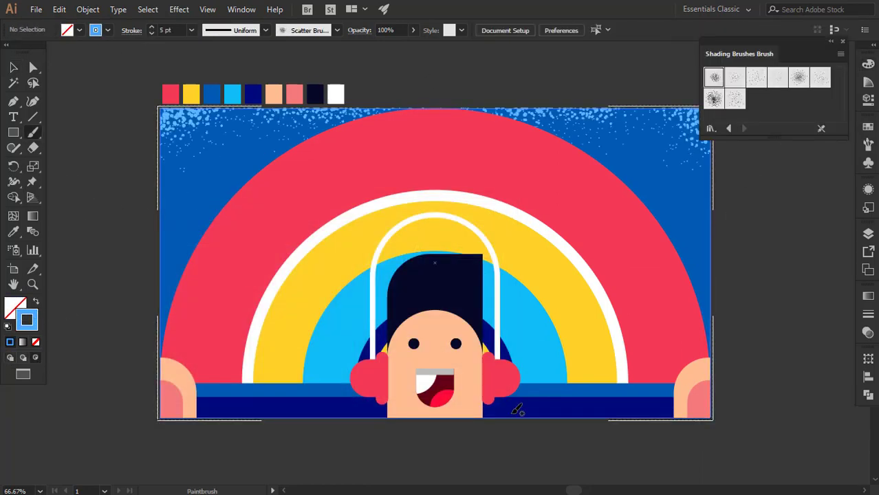
pyautogui.doubleClick(26, 319)
pyautogui.click(479, 247)
pyautogui.moveTo(328, 157); pyautogui.dragTo(187, 323)
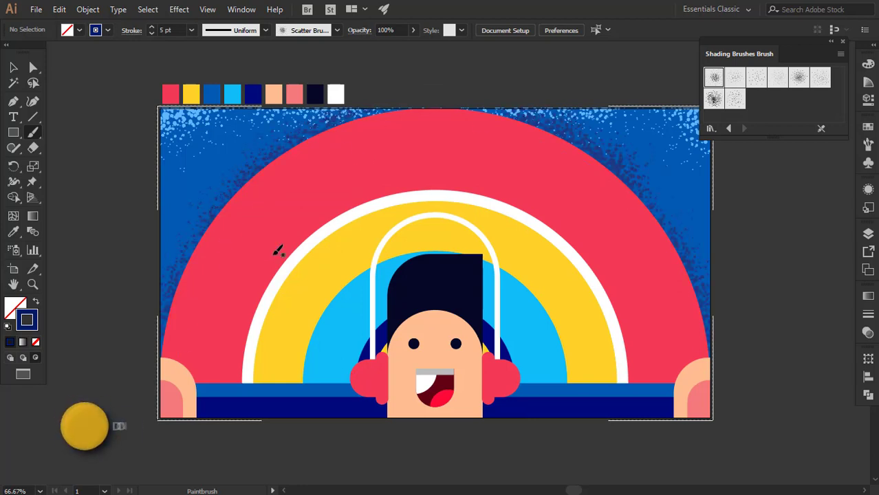
# Step: Shade the left red arc with pink highlights outside and dark red grain inside
pyautogui.keyDown('ctrl'); pyautogui.click(198, 234); pyautogui.keyUp('ctrl')
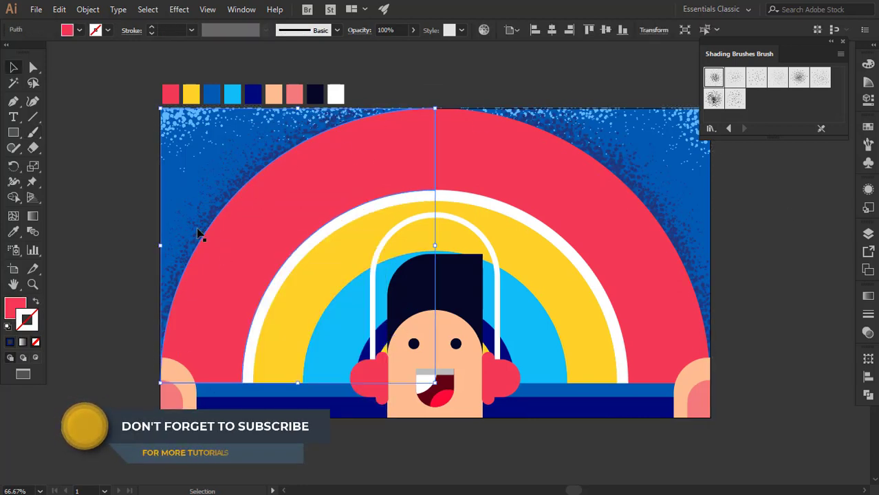
pyautogui.click(35, 347)
pyautogui.doubleClick(26, 320)
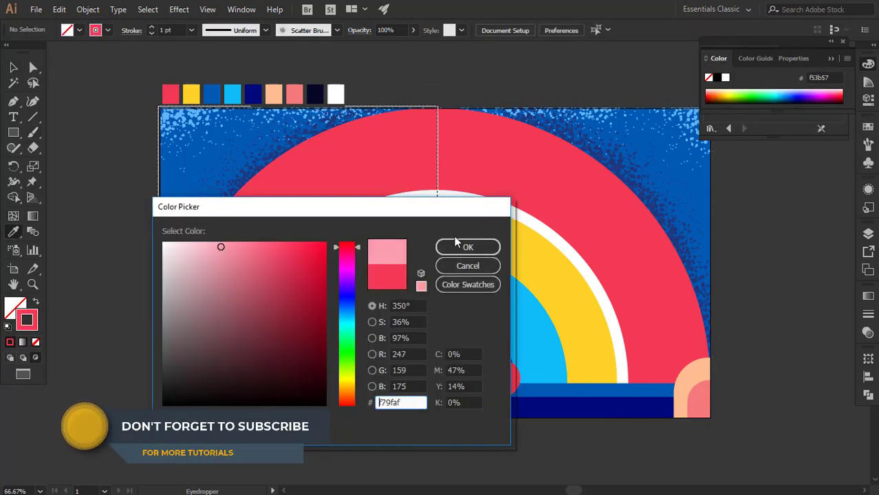
pyautogui.click(467, 245)
pyautogui.press('b')
pyautogui.moveTo(282, 182); pyautogui.dragTo(183, 298)
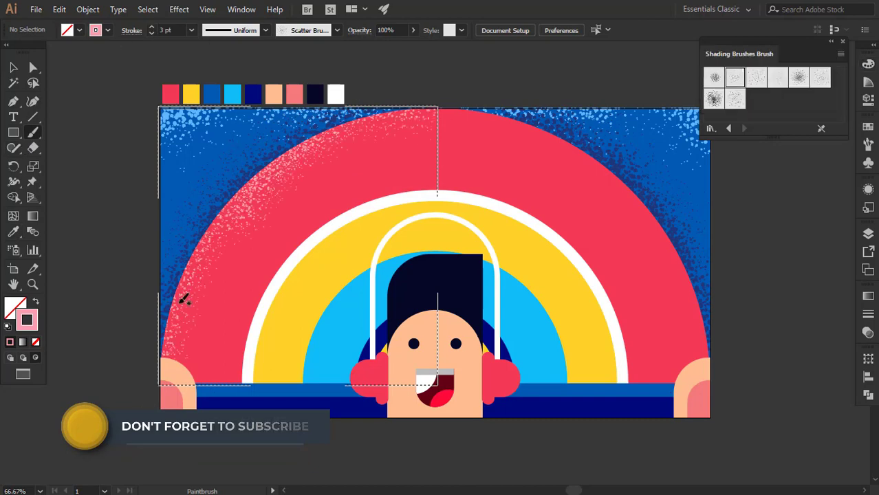
pyautogui.doubleClick(26, 320)
pyautogui.moveTo(440, 185); pyautogui.dragTo(264, 295)
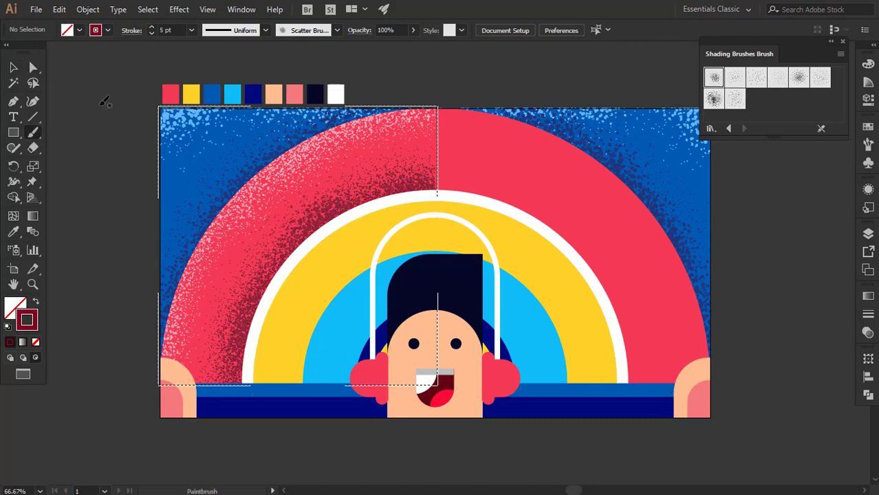
# Step: Set a light grey grain brush colour and work through the left inner rainbow bands
pyautogui.press('b')
pyautogui.doubleClick(26, 319)
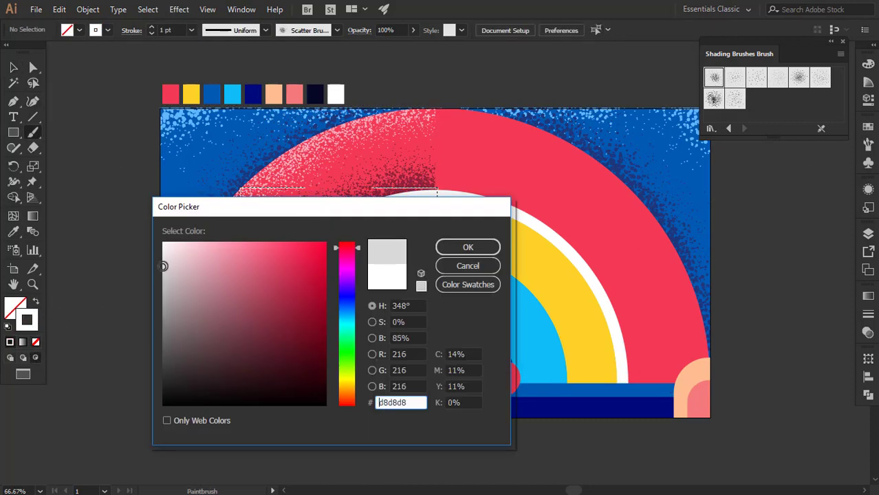
pyautogui.click(480, 244)
pyautogui.hotkey('ctrl', '+')
pyautogui.hotkey('ctrl', '+')
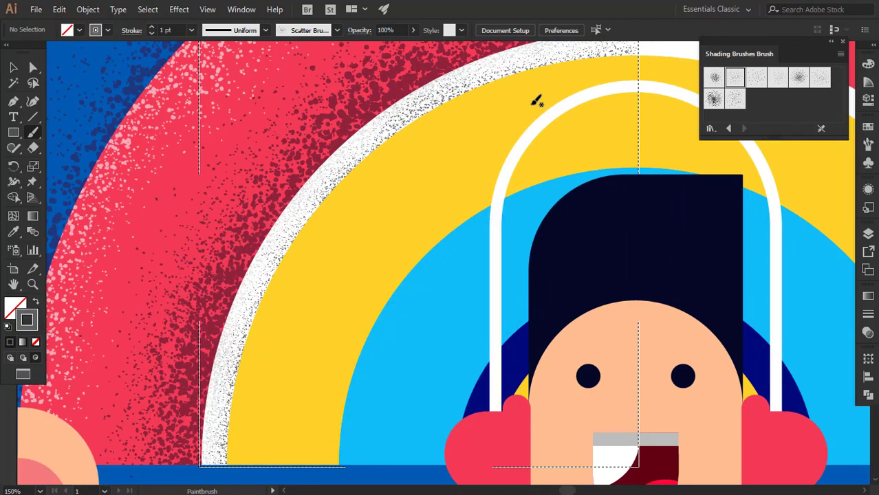
pyautogui.hotkey('ctrl', '0')
pyautogui.click(13, 67)
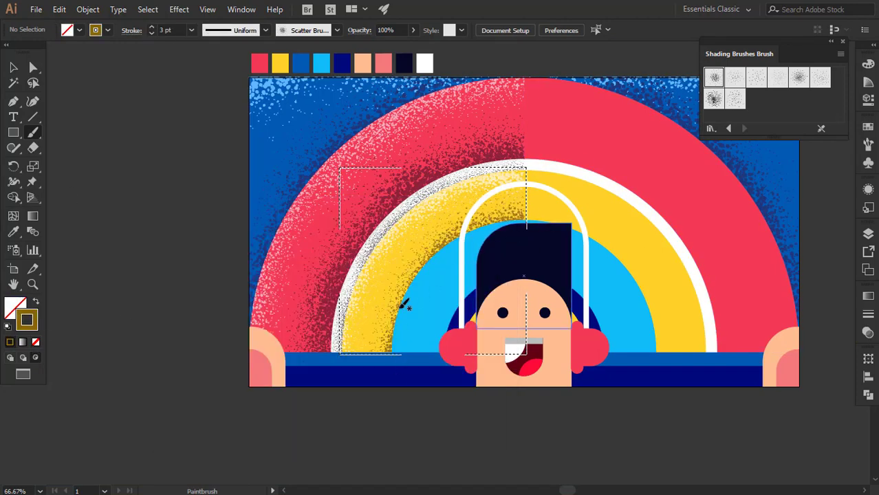
pyautogui.hotkey('ctrl', 'z')
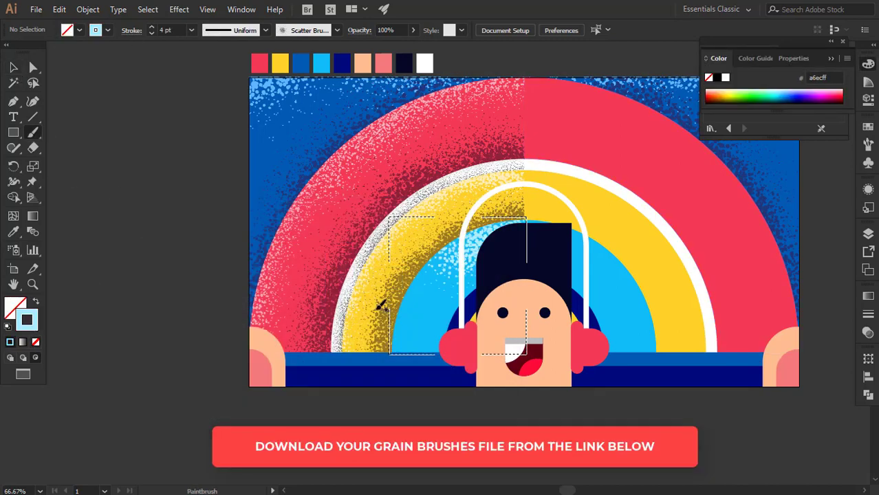
pyautogui.hotkey('ctrl', '+')
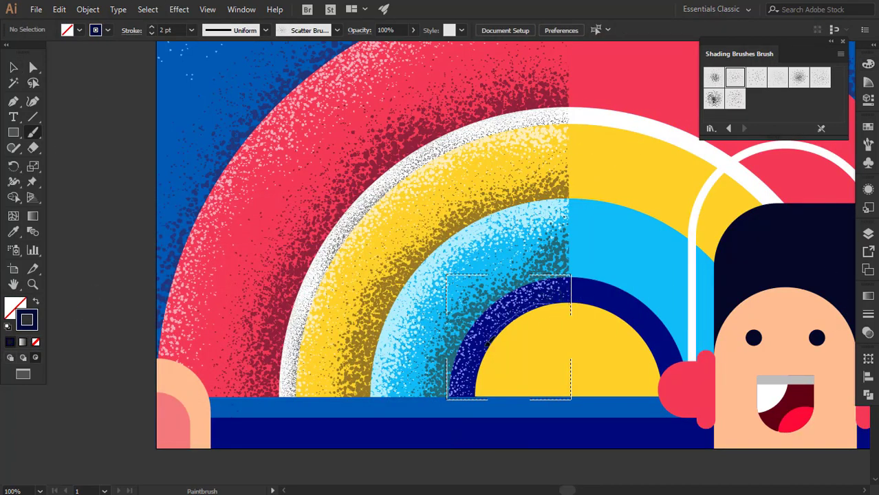
# Step: Select the yellow semicircle, set its fill to None, and pick a light cream grain stroke
pyautogui.click(529, 350)
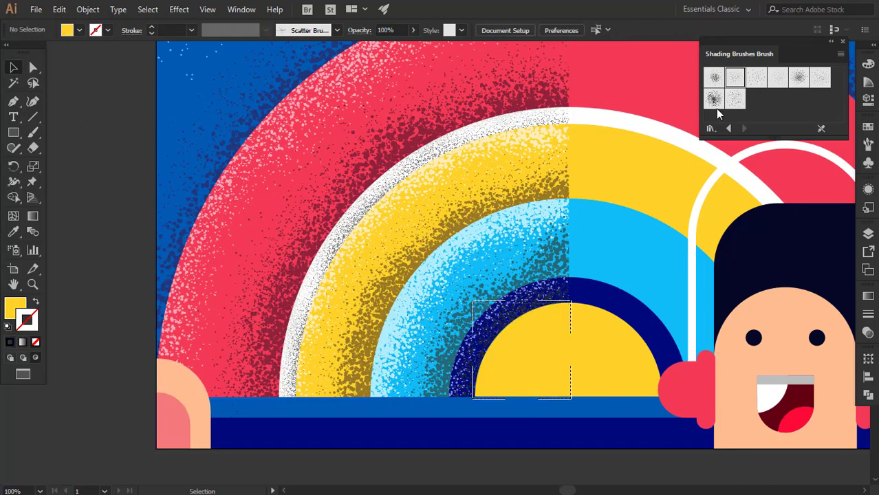
pyautogui.click(18, 310)
pyautogui.doubleClick(27, 319)
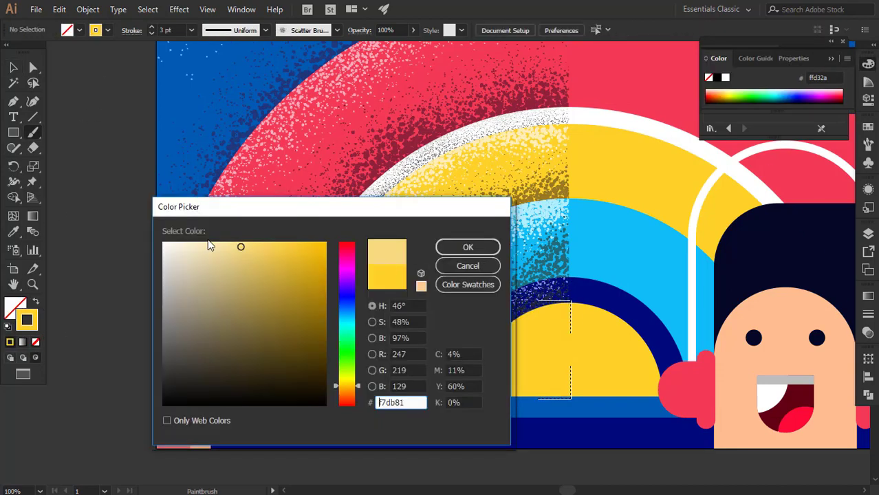
pyautogui.click(467, 246)
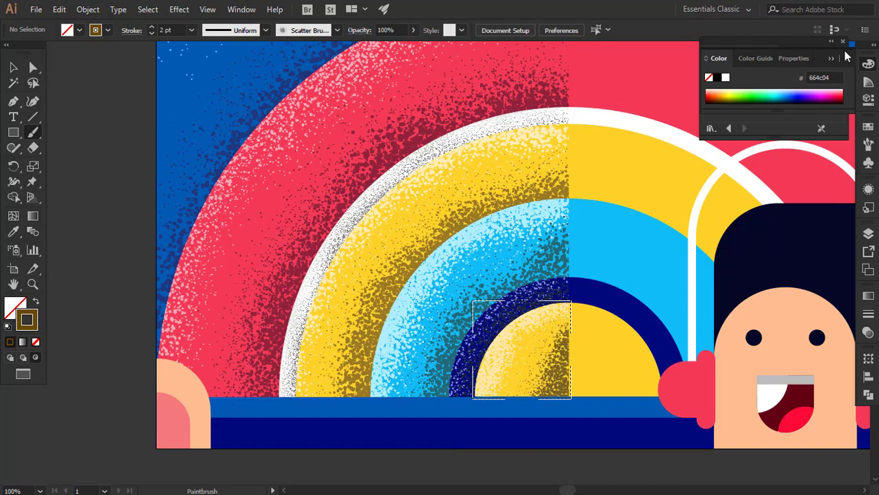
pyautogui.press('v')
pyautogui.hotkey('ctrl', '0')
# Step: Alt-drag a copy of the shaded left half, rearrange it, reflect it, and snap it against the left
pyautogui.click(196, 250)
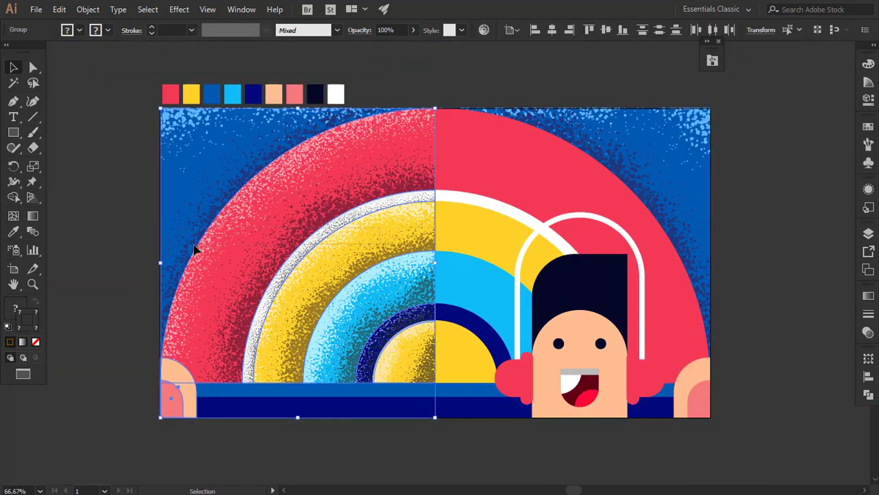
pyautogui.moveTo(137, 153); pyautogui.dragTo(196, 274)
pyautogui.rightClick(197, 274)
pyautogui.click(174, 422)
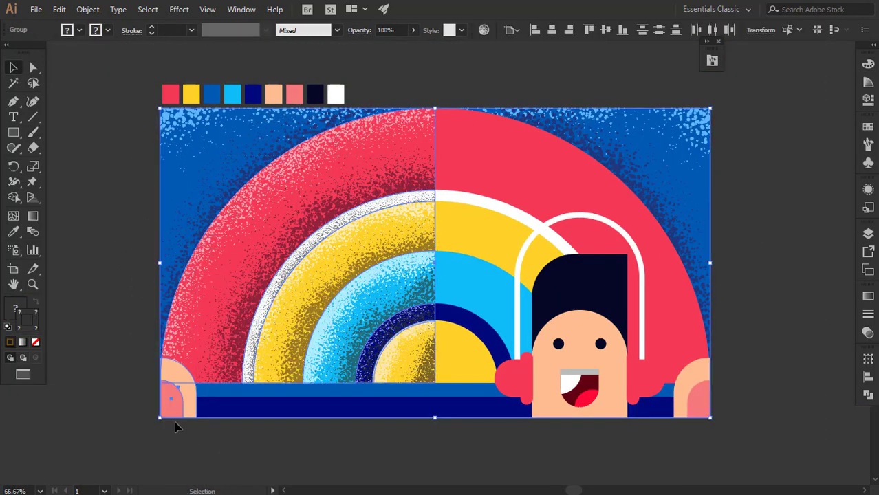
pyautogui.click(343, 310)
pyautogui.moveTo(343, 311); pyautogui.dragTo(442, 310)
pyautogui.rightClick(479, 183)
pyautogui.click(653, 326)
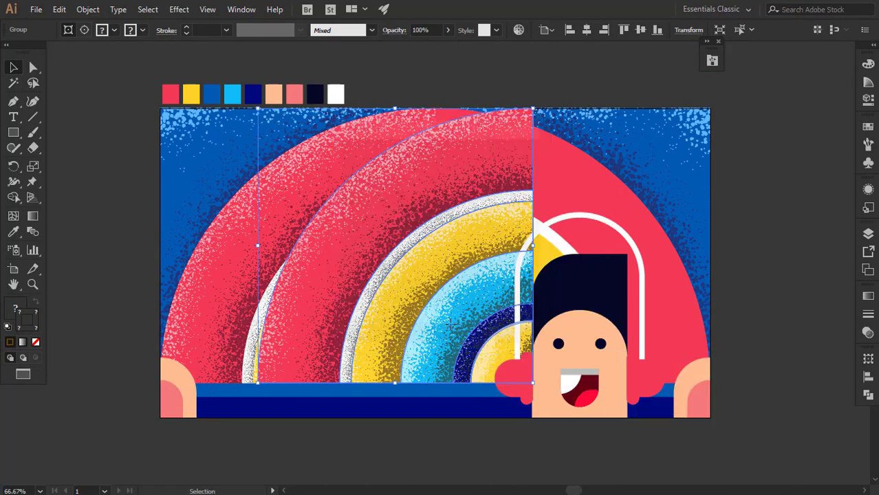
pyautogui.moveTo(391, 166); pyautogui.dragTo(500, 180)
pyautogui.click(867, 296)
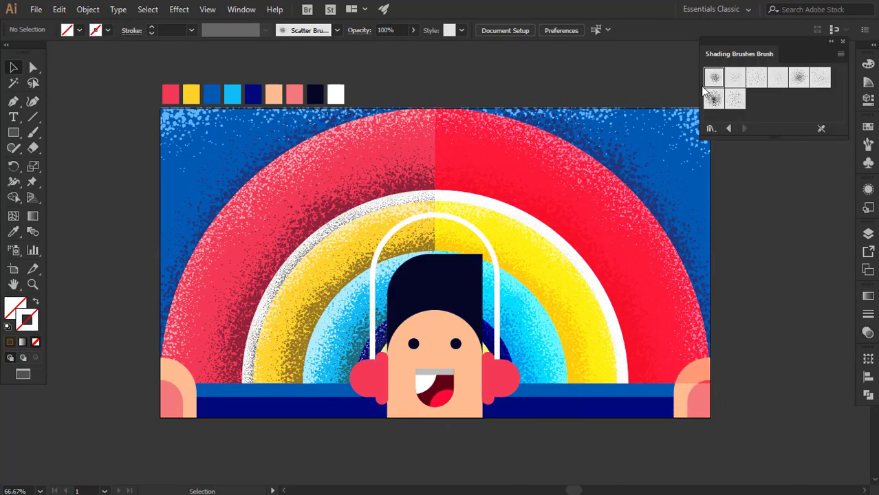
pyautogui.scroll(1, 426, 385)
pyautogui.scroll(4, 426, 385)
# Step: Inside the headphone group, clear the ear cup's fill and brush red grain within it
pyautogui.doubleClick(303, 363)
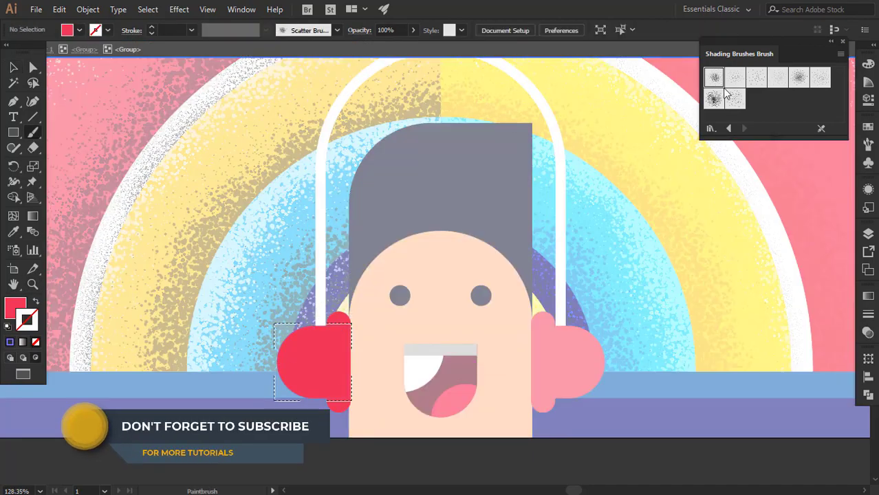
pyautogui.doubleClick(16, 306)
pyautogui.click(485, 246)
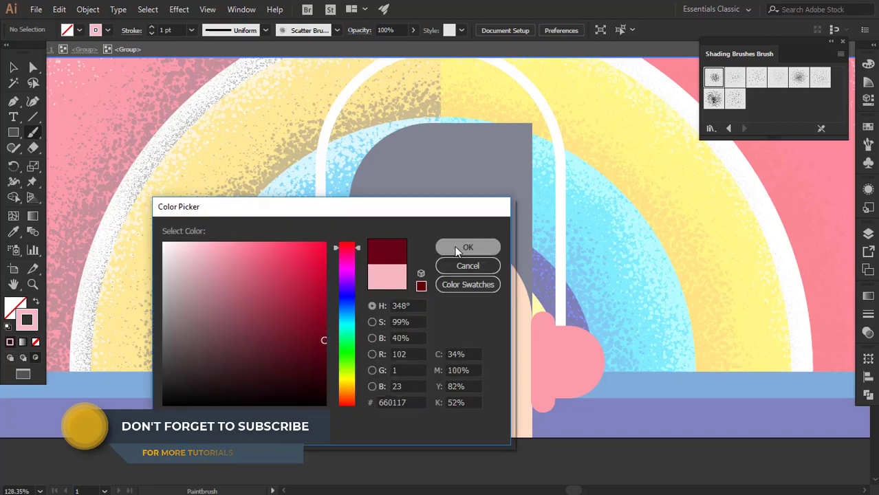
pyautogui.keyDown('ctrl'); pyautogui.click(344, 392); pyautogui.keyUp('ctrl')
pyautogui.click(36, 305)
pyautogui.doubleClick(27, 319)
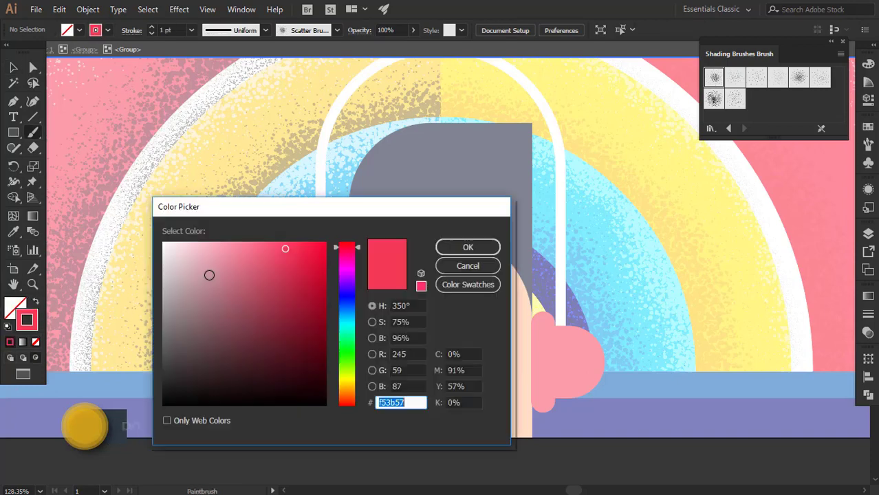
pyautogui.press('Return')
pyautogui.moveTo(337, 406); pyautogui.dragTo(336, 320)
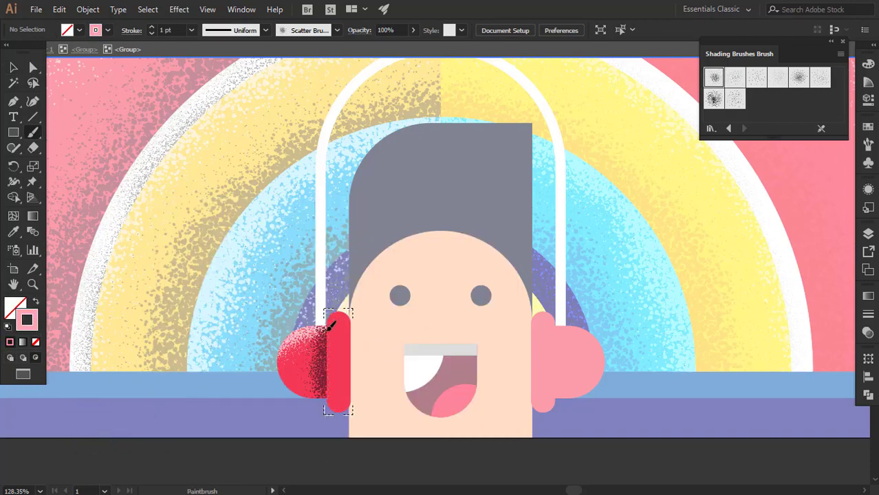
pyautogui.press('v')
pyautogui.press('Escape')
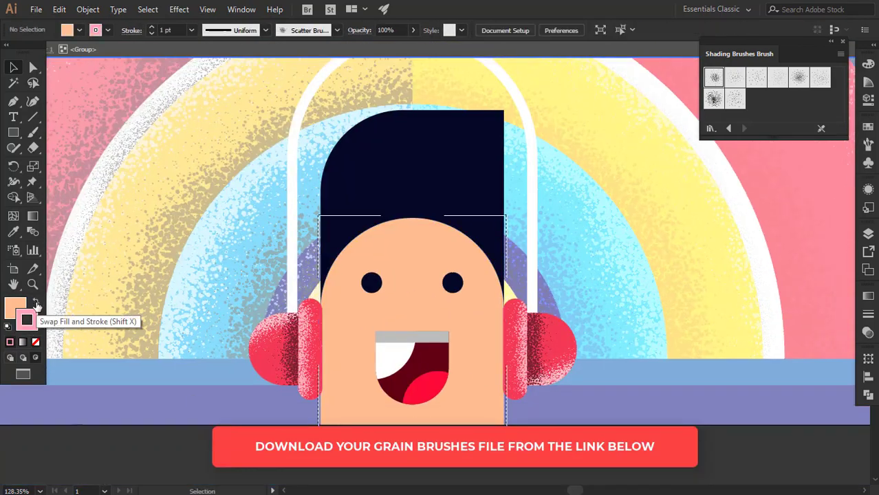
# Step: Swap the face's fill and stroke and sample a brown shading colour with the Eyedropper
pyautogui.click(36, 300)
pyautogui.click(33, 132)
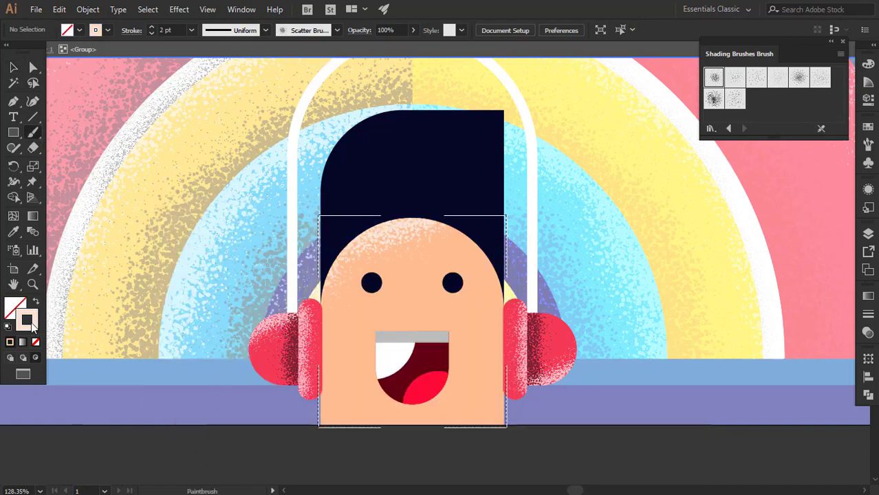
pyautogui.click(12, 232)
pyautogui.click(447, 275)
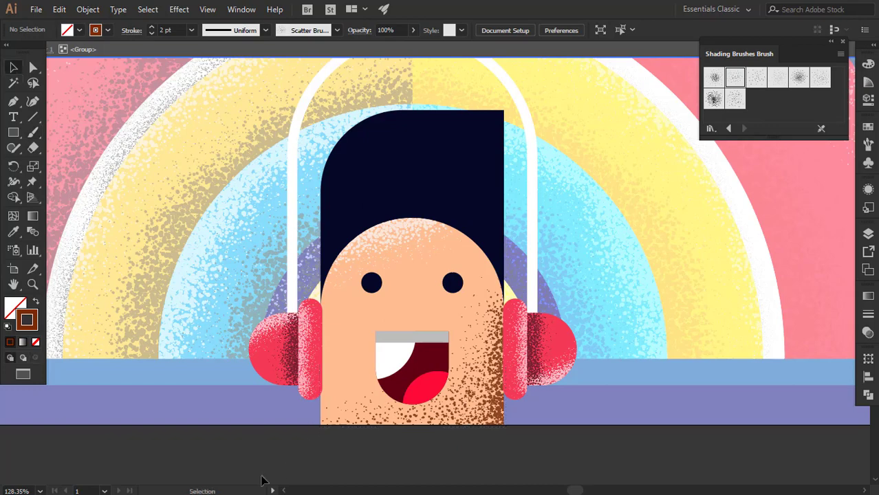
# Step: Use Draw Inside on the hair and set a blue grain colour for its highlights
pyautogui.click(393, 183)
pyautogui.hotkey('shift', 'd')
pyautogui.hotkey('shift', 'x')
pyautogui.press('b')
pyautogui.doubleClick(27, 320)
pyautogui.click(468, 249)
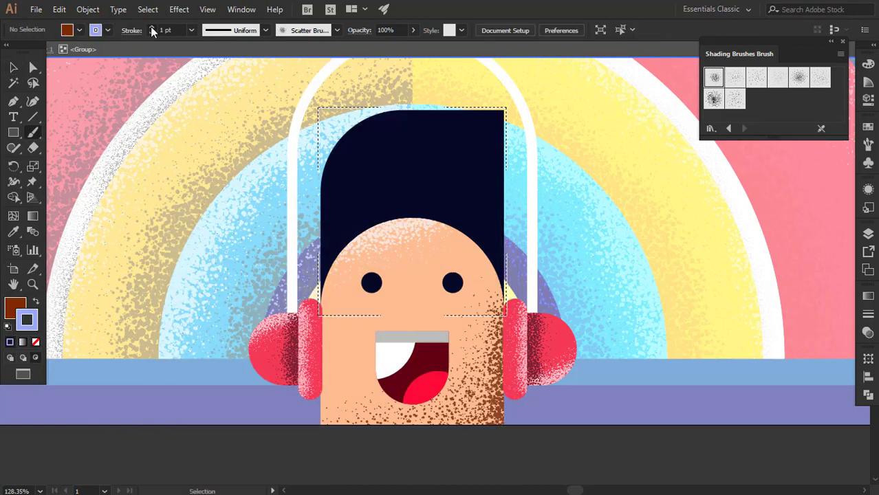
pyautogui.doubleClick(27, 317)
pyautogui.click(467, 249)
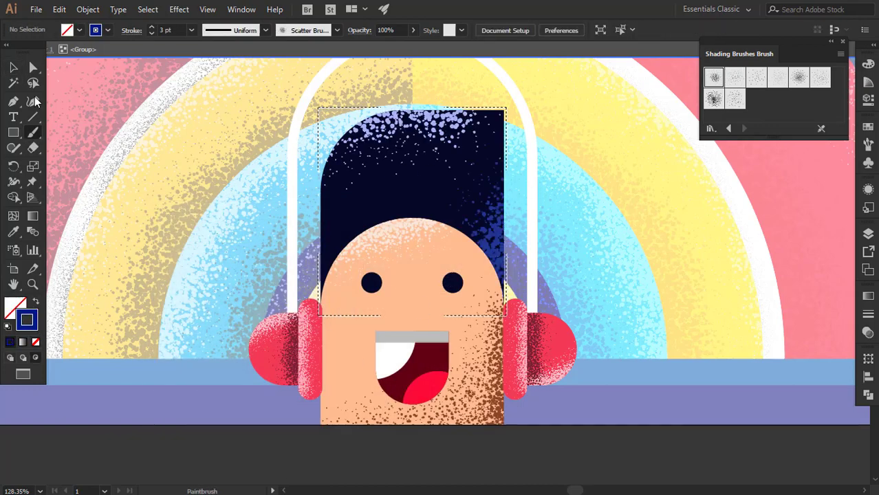
pyautogui.click(10, 358)
# Step: In the mouth group, set a shading colour and second grain brush, then select the tooth
pyautogui.doubleClick(442, 358)
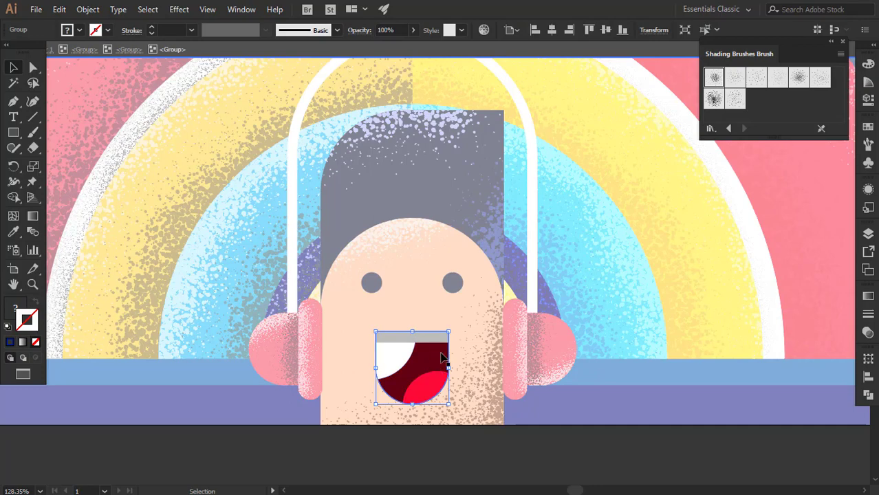
pyautogui.hotkey('shift', 'x')
pyautogui.doubleClick(26, 318)
pyautogui.click(471, 246)
pyautogui.click(735, 77)
pyautogui.click(396, 354)
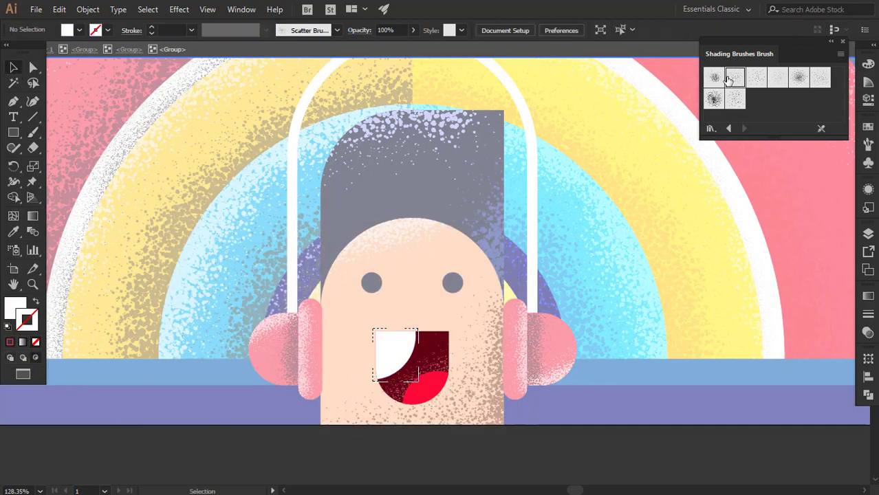
# Step: Leave the mouth group, fit the artboard, and enter the background group for the ground strip
pyautogui.press('v')
pyautogui.press('Escape')
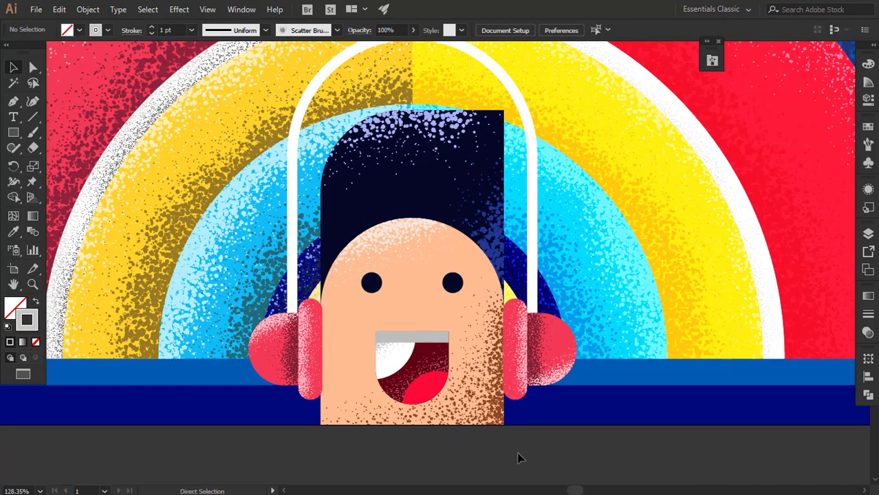
pyautogui.hotkey('ctrl', '0')
pyautogui.hotkey('ctrl', '-')
pyautogui.doubleClick(163, 203)
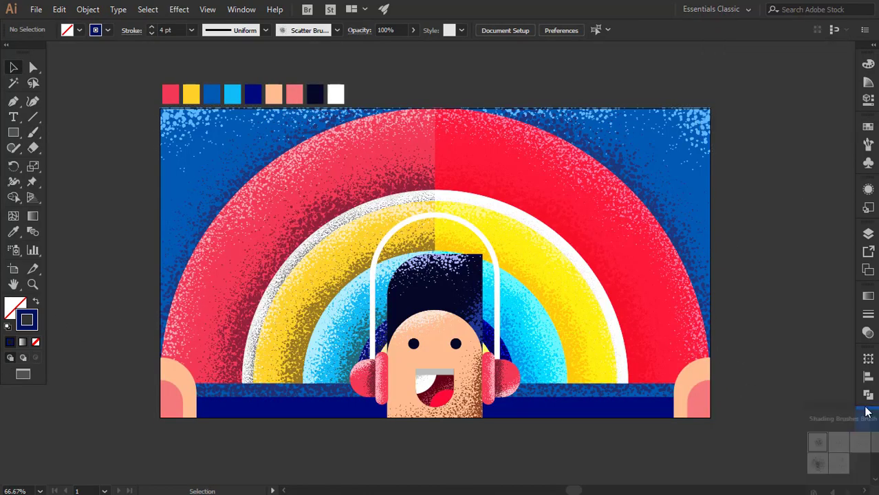
pyautogui.hotkey('ctrl', '0')
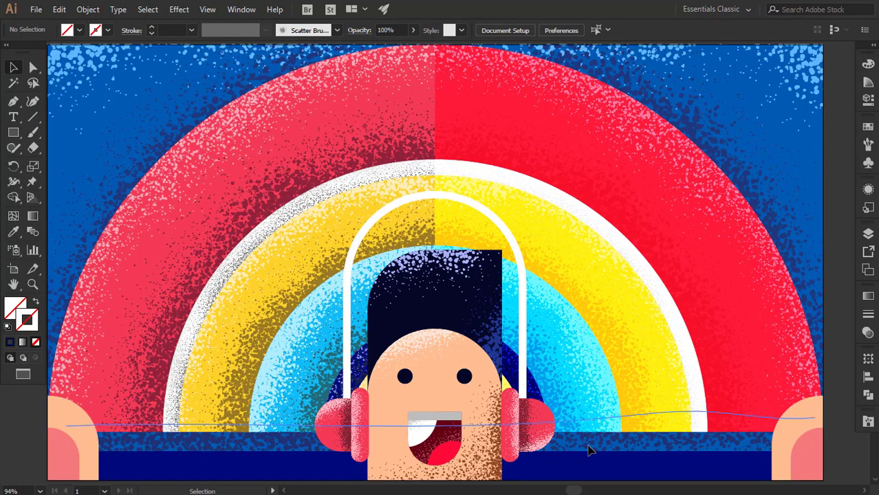